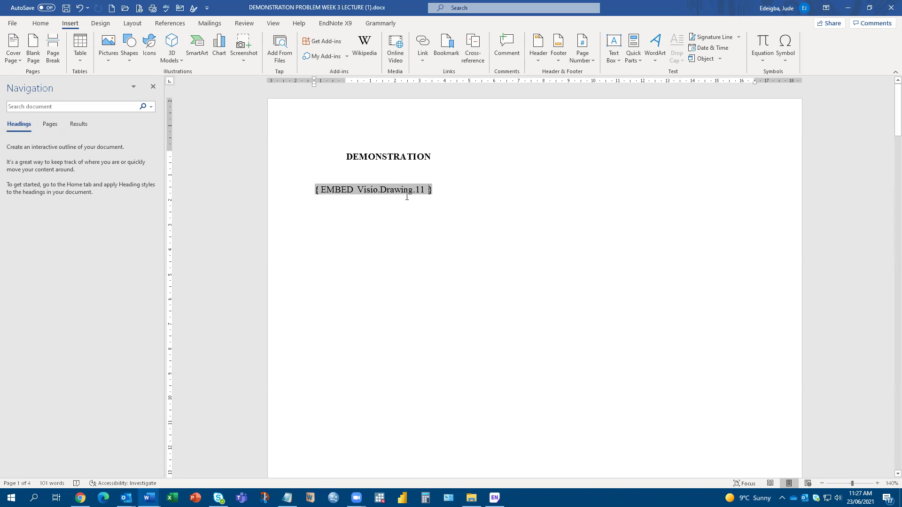
# Toggle the EMBED field under DEMONSTRATION to show the Cash Receipts diagram, then select it
pyautogui.press('Right')
pyautogui.press('Right')
pyautogui.press('Right')
pyautogui.hotkey('shift', 'F9')
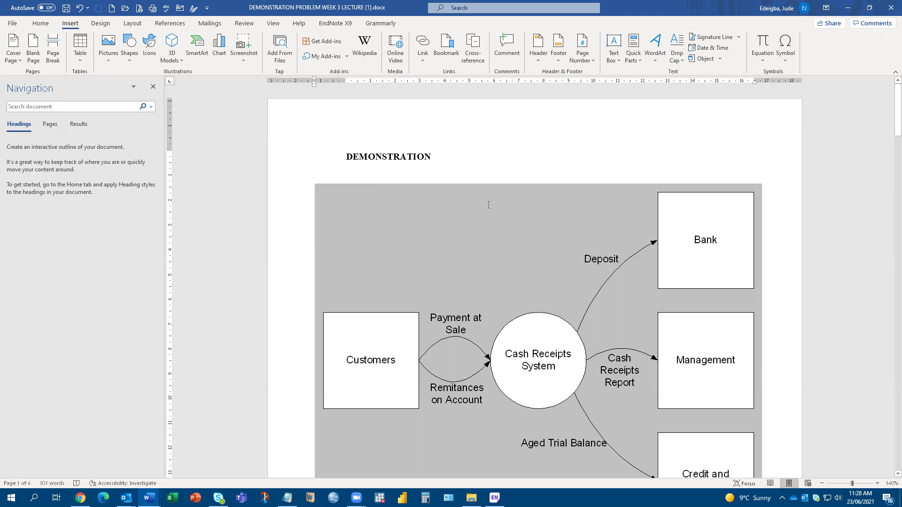
pyautogui.click(442, 214)
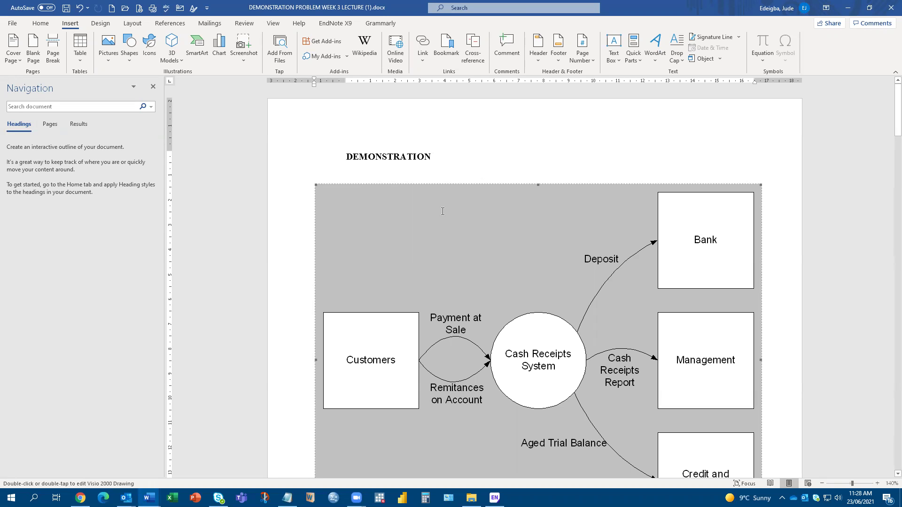
pyautogui.hotkey('shift', 'F9')
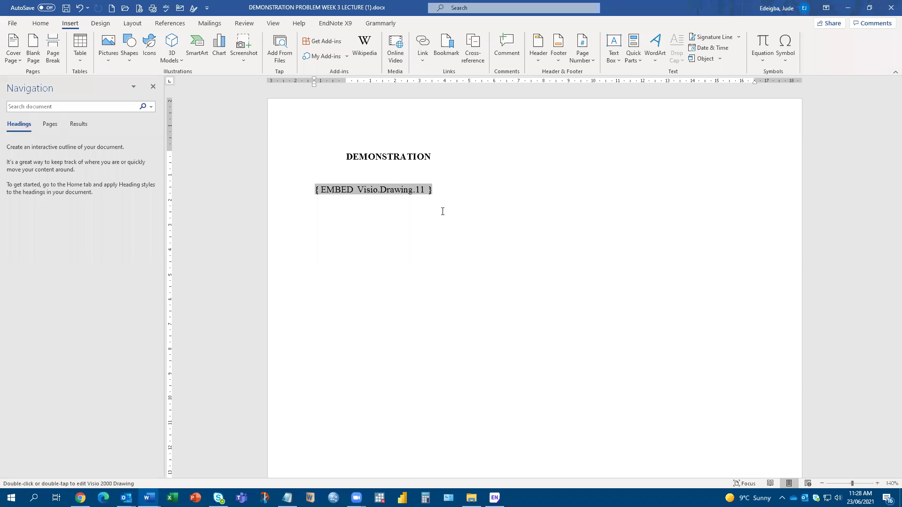
pyautogui.hotkey('shift', 'F9')
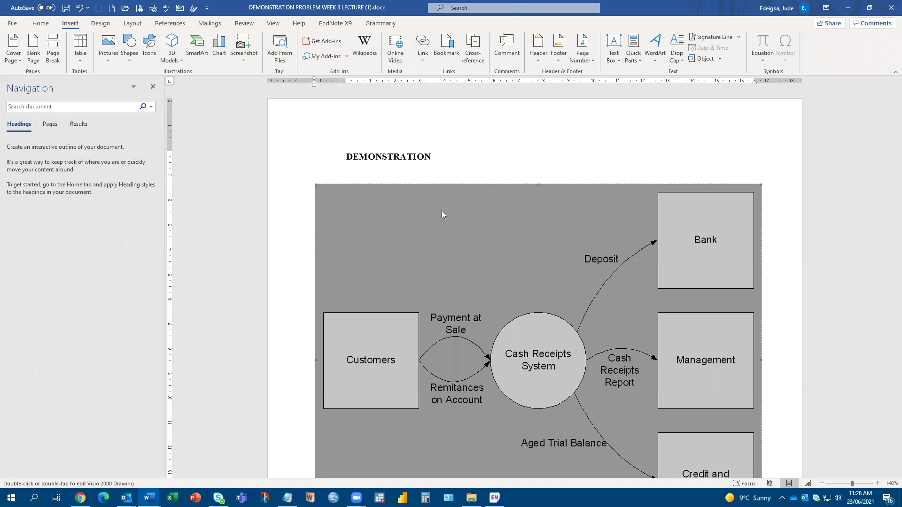